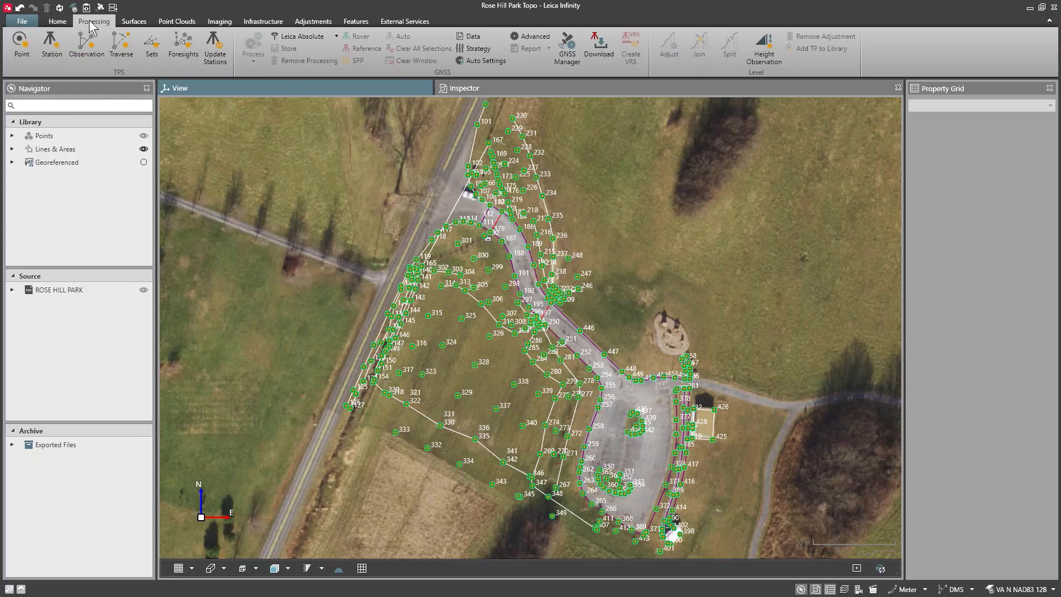
Open GNSS Manager and expand all six calibration sets, from Geo++ GmbH Absolute to NGS Absolute
left_click(567, 50)
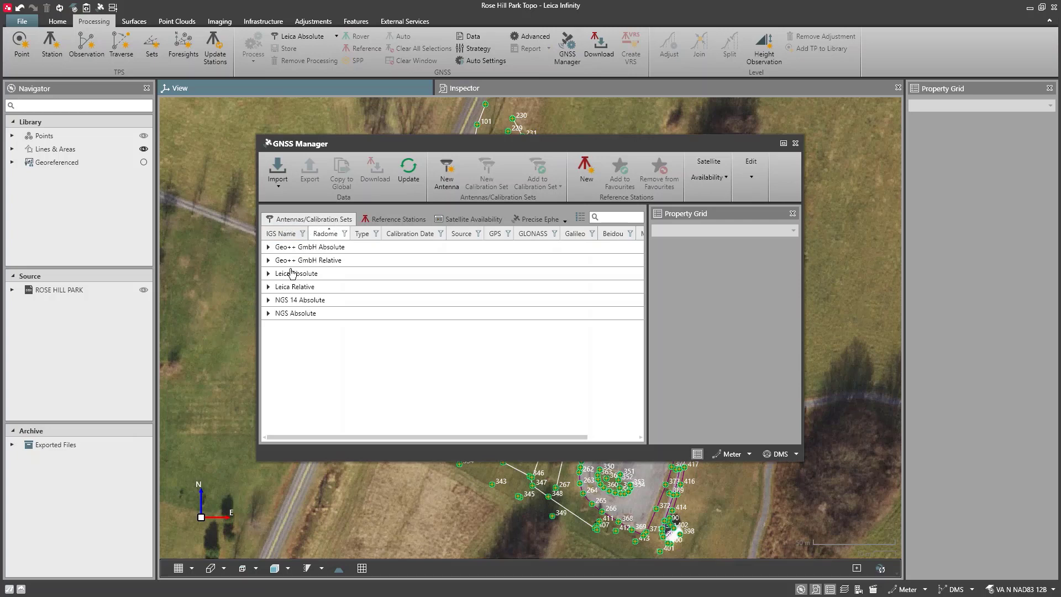
left_click(268, 247)
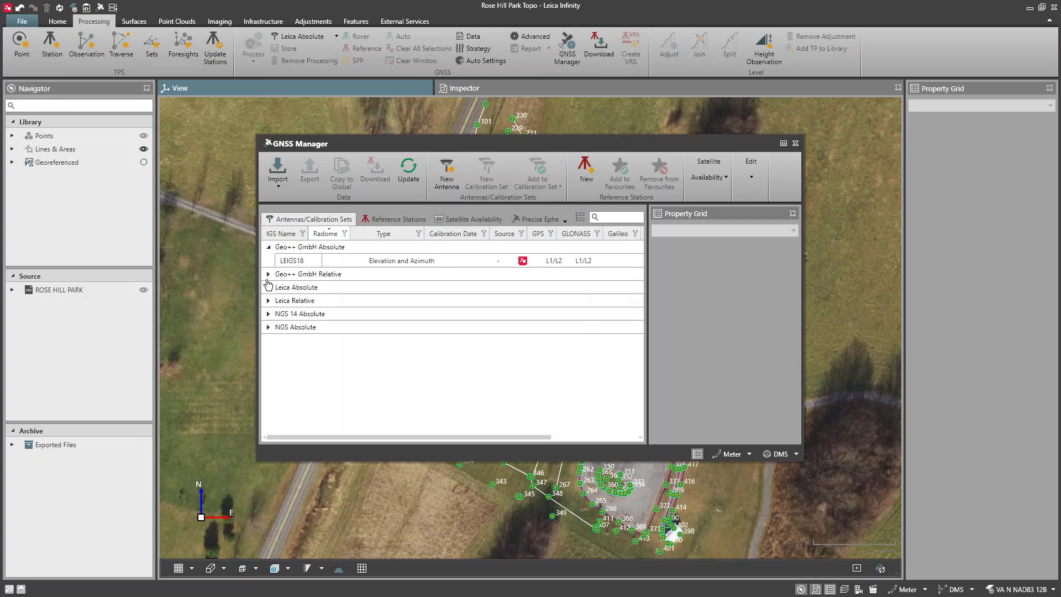
left_click(268, 273)
left_click(268, 300)
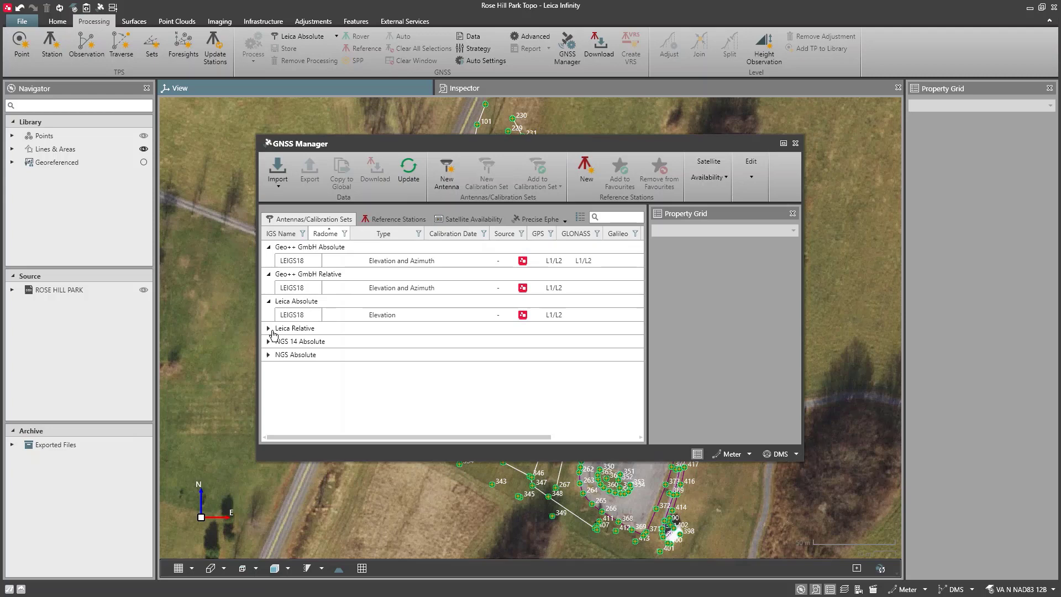
left_click(267, 330)
left_click(268, 355)
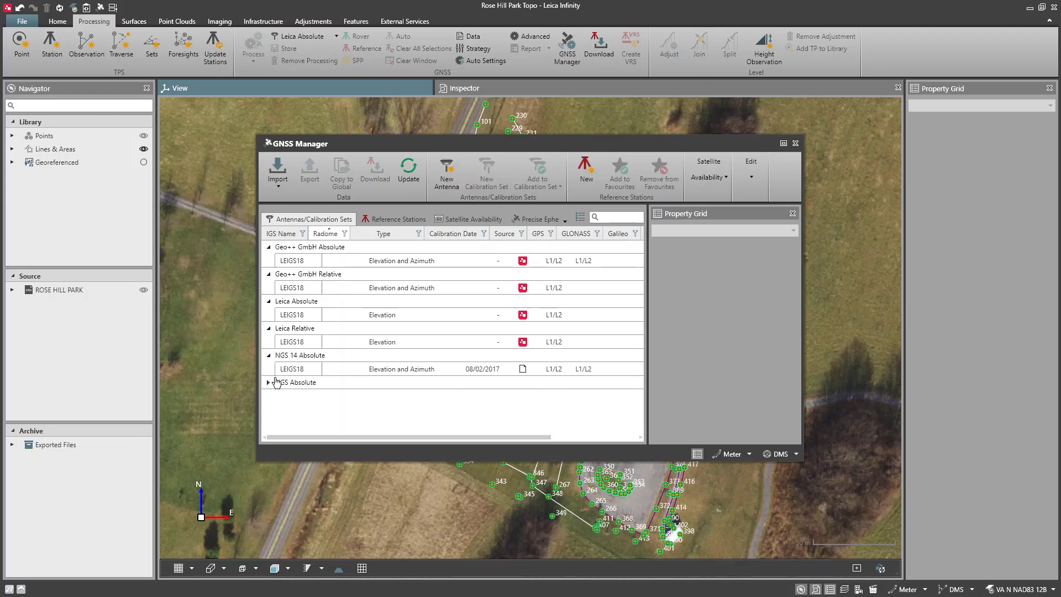
left_click(268, 382)
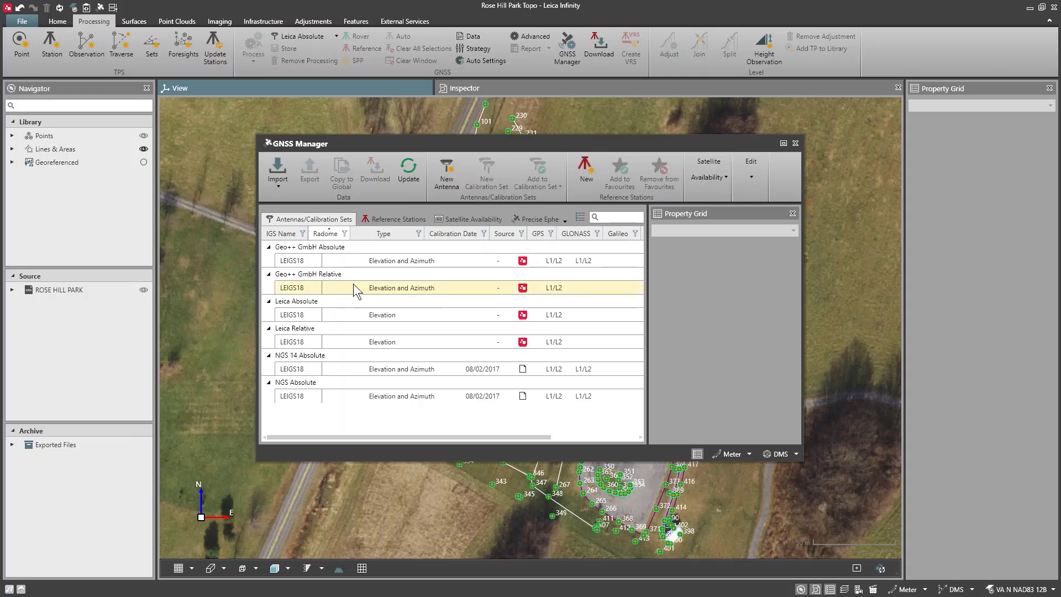
Select the Geo++ GmbH Absolute LEIGS18 calibration and show its L2 frequency offsets
left_click(309, 264)
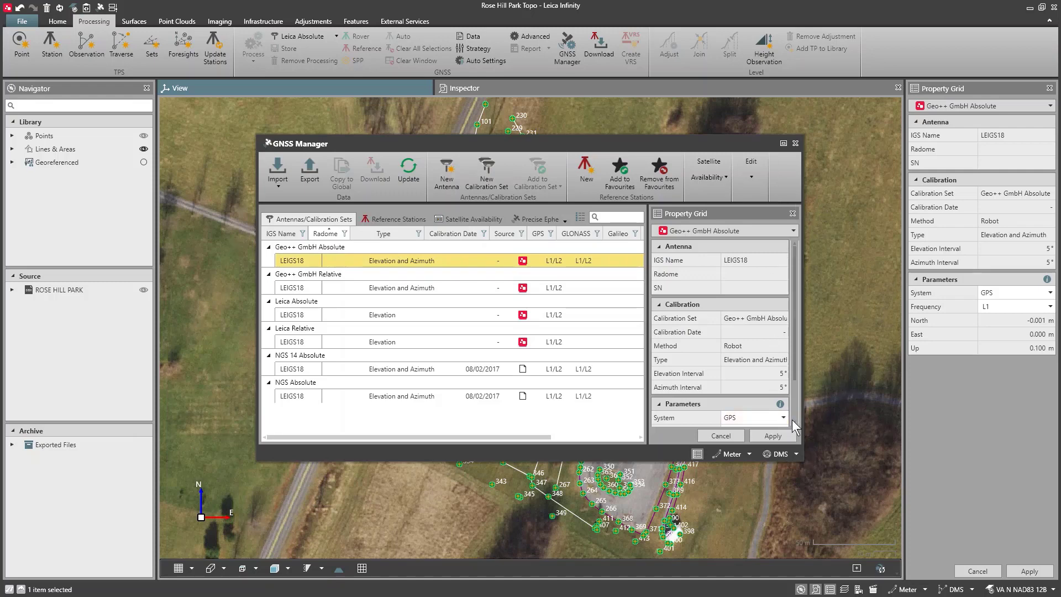
scroll(794, 421, "down", 1)
scroll(793, 422, "down", 3)
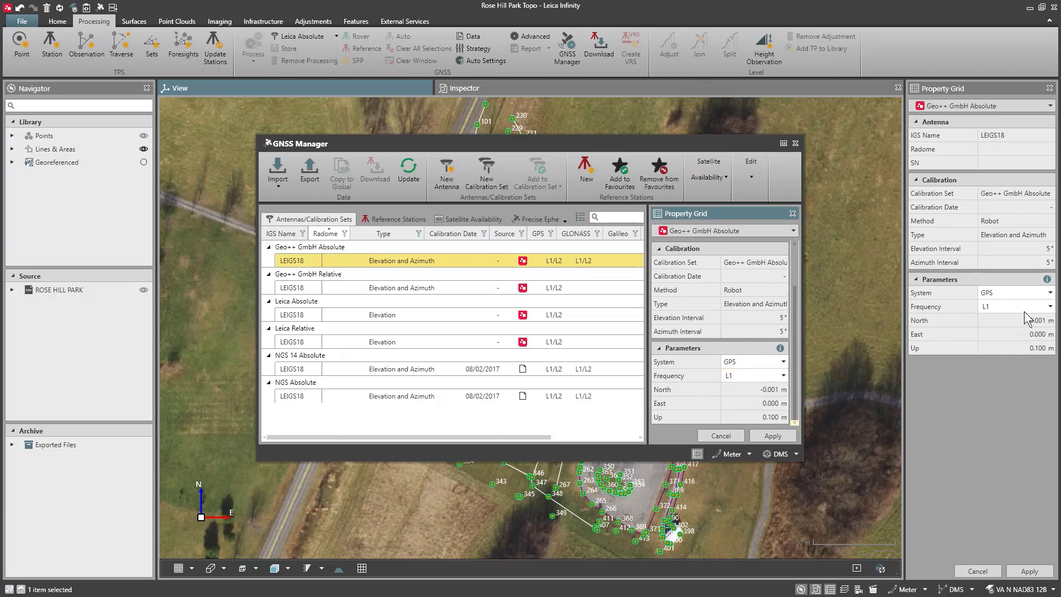
left_click(754, 375)
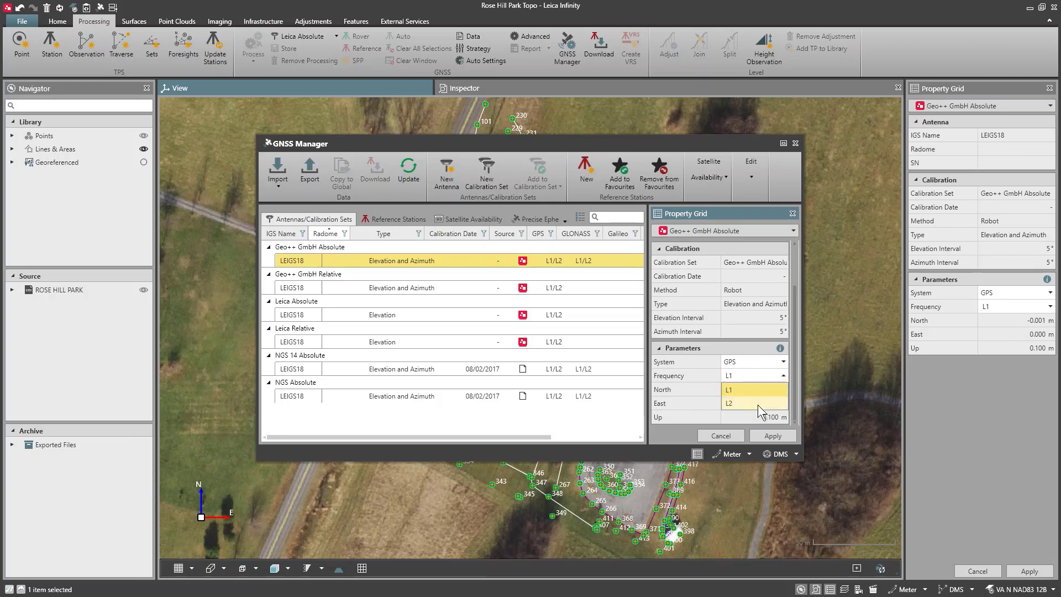
left_click(759, 405)
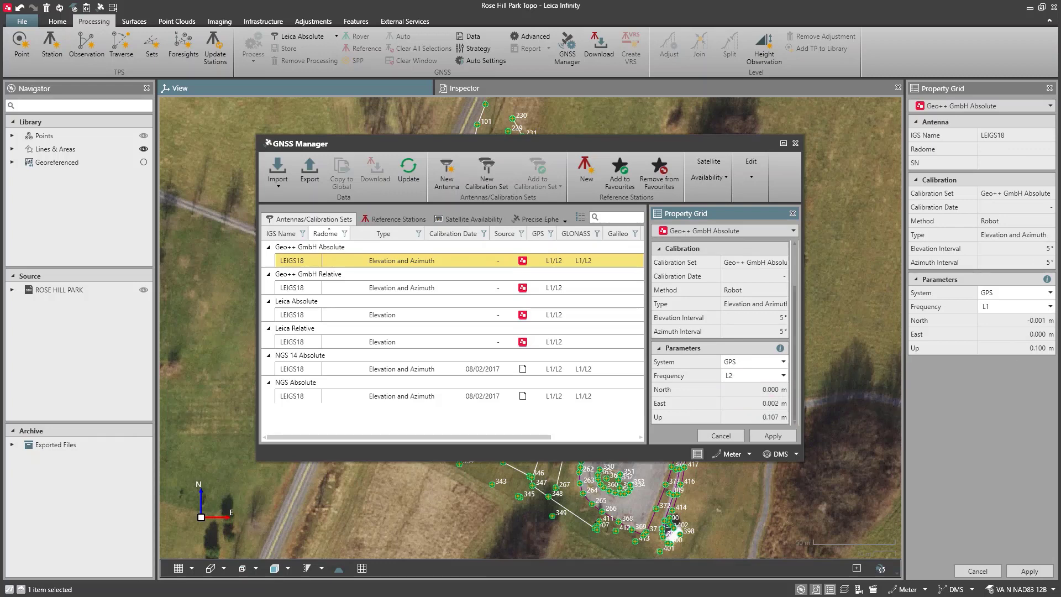